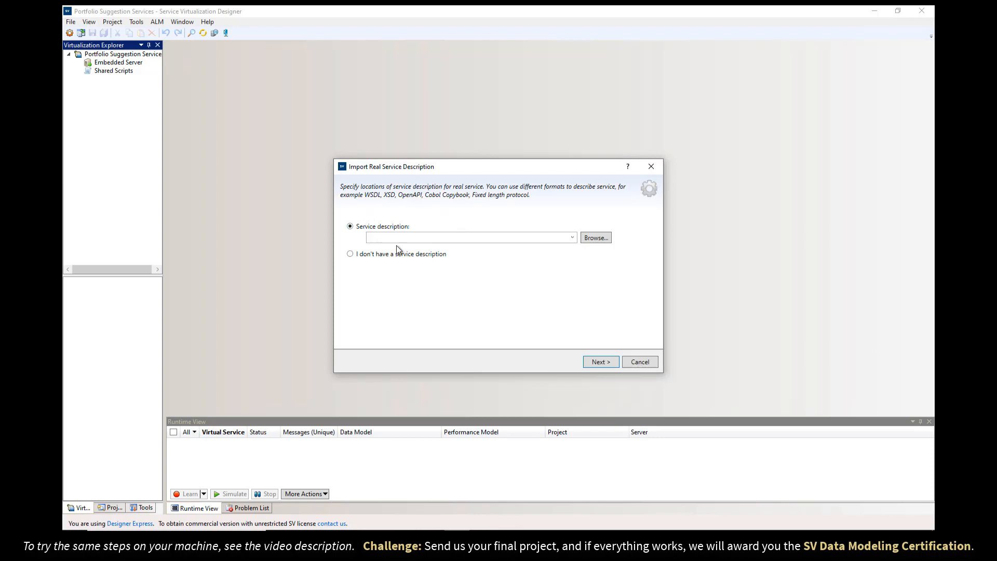
# Choose to import the real service without a service description and continue to the protocol selection.
pyautogui.click(351, 254)
pyautogui.click(350, 227)
pyautogui.click(349, 255)
pyautogui.click(600, 363)
# Search the service protocols for "res" and select REST.
pyautogui.click(413, 271)
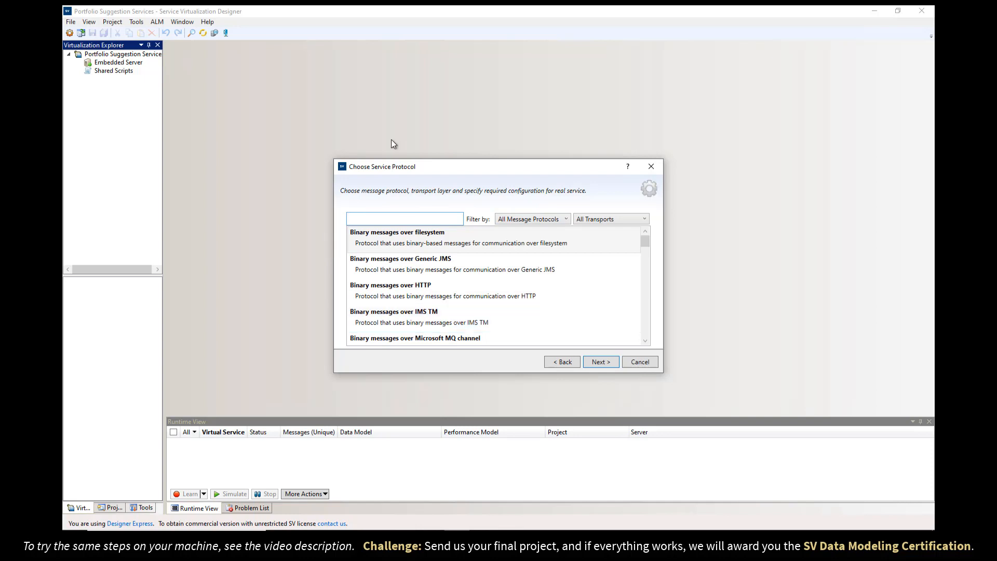
pyautogui.write('res')
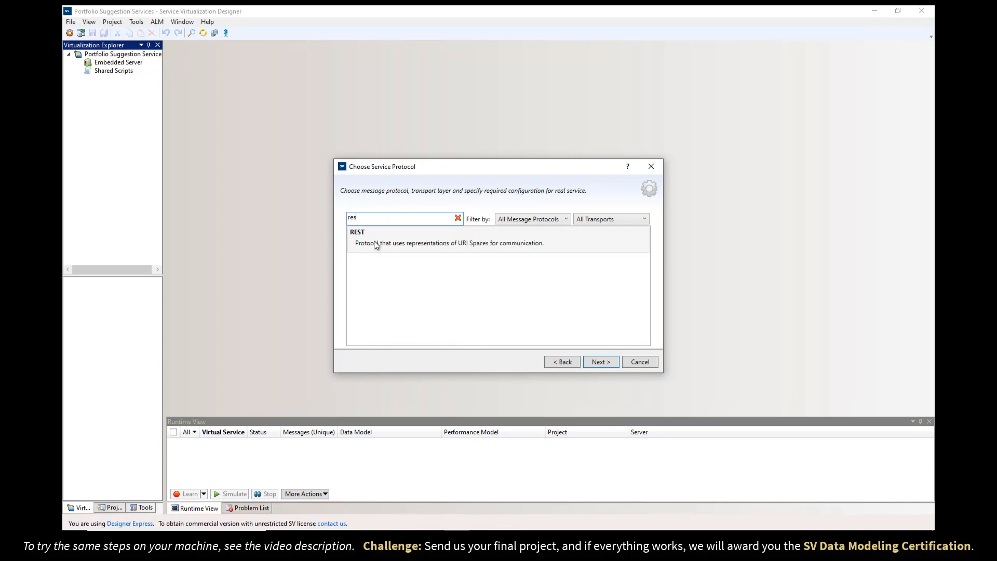
pyautogui.click(375, 242)
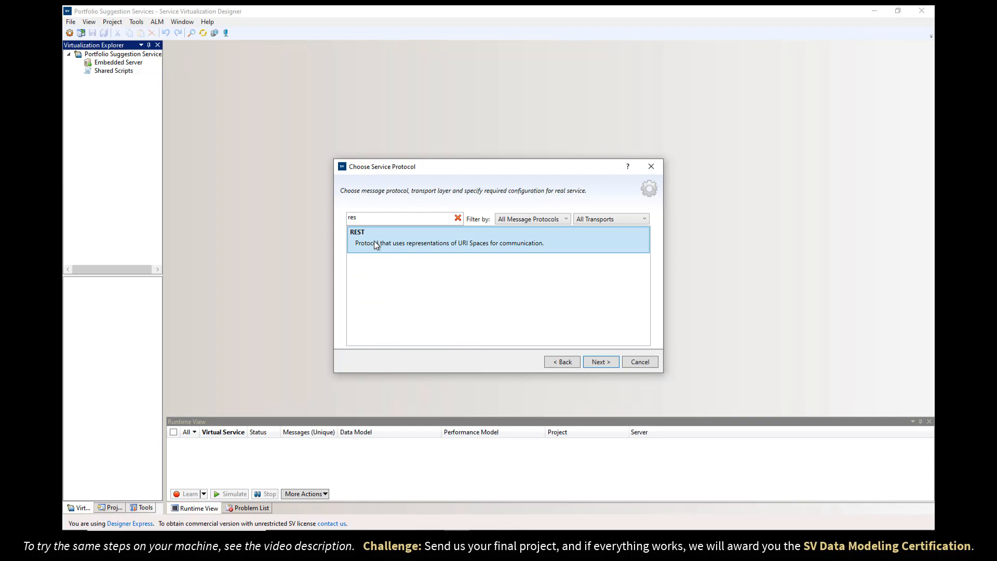
# Review the available message protocol and transport filters and clear the protocol search.
pyautogui.click(545, 220)
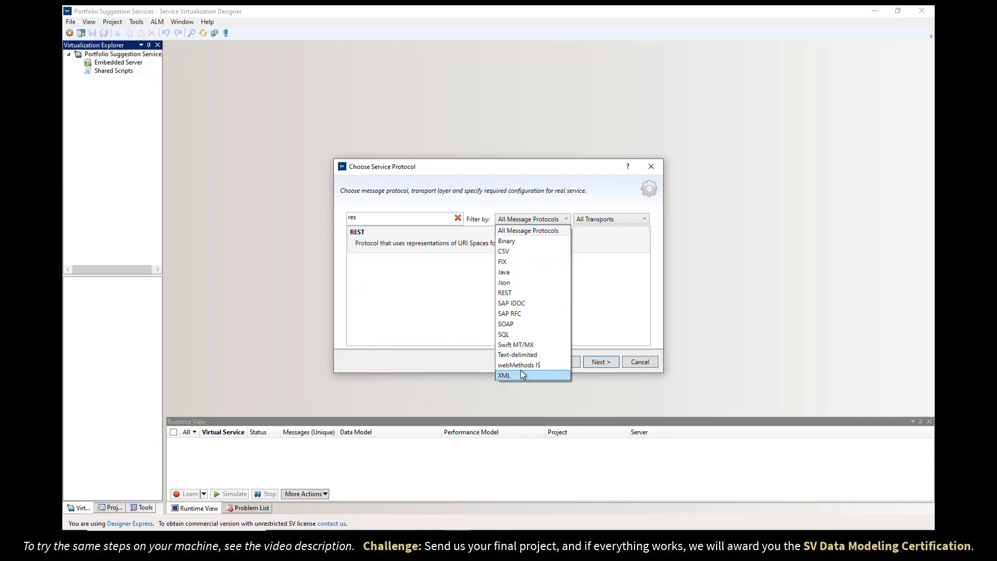
pyautogui.click(541, 231)
pyautogui.click(603, 221)
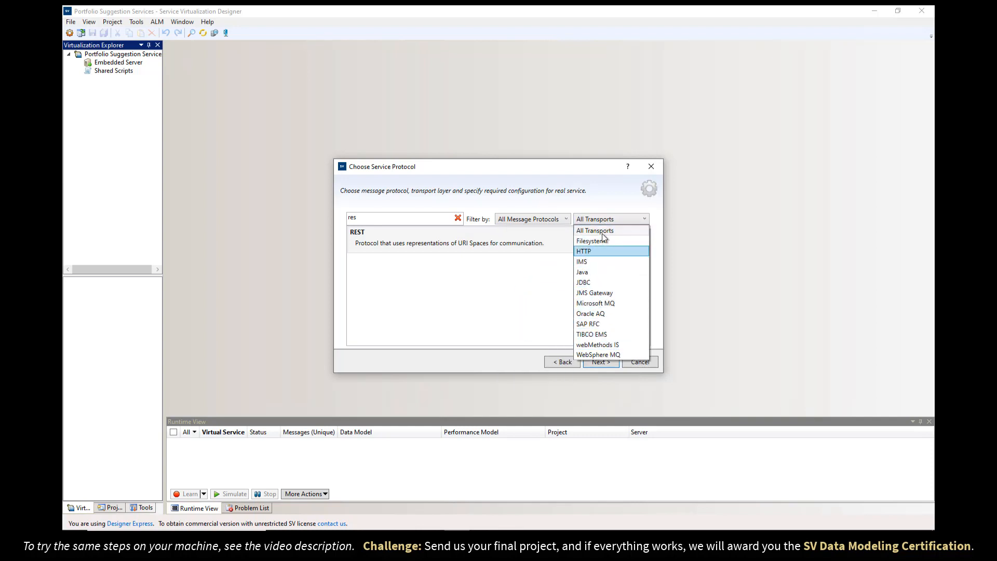
pyautogui.click(459, 219)
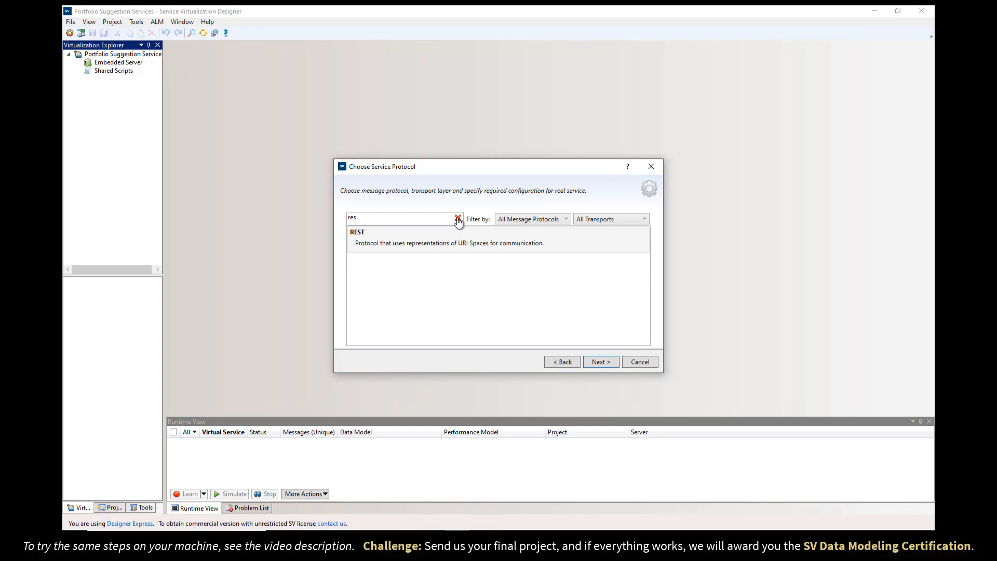
pyautogui.click(458, 219)
# Browse the protocol list, filter it to XML to examine its transport variants, and restore All Message Protocols.
pyautogui.scroll(-10, 486, 266)
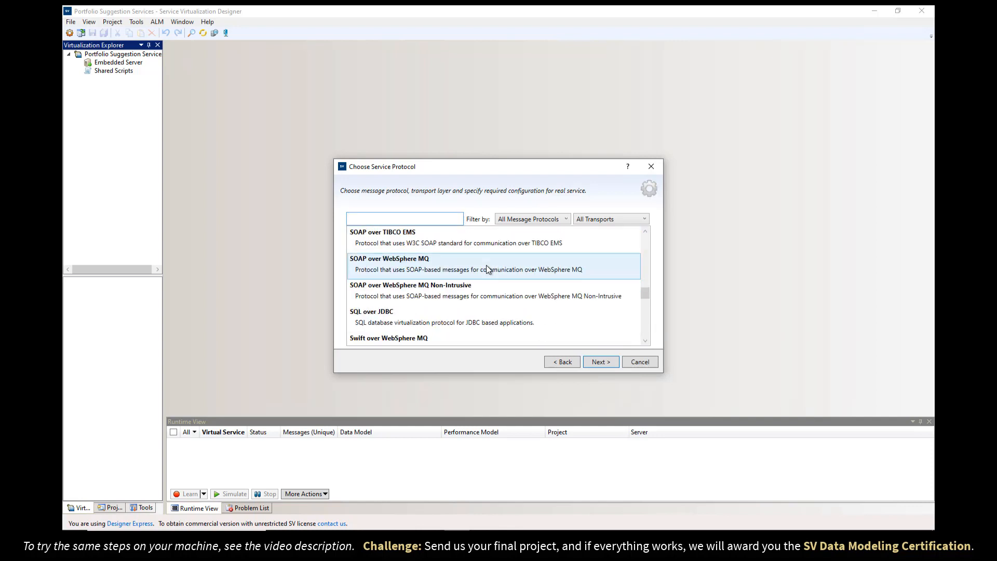
pyautogui.scroll(-5, 488, 268)
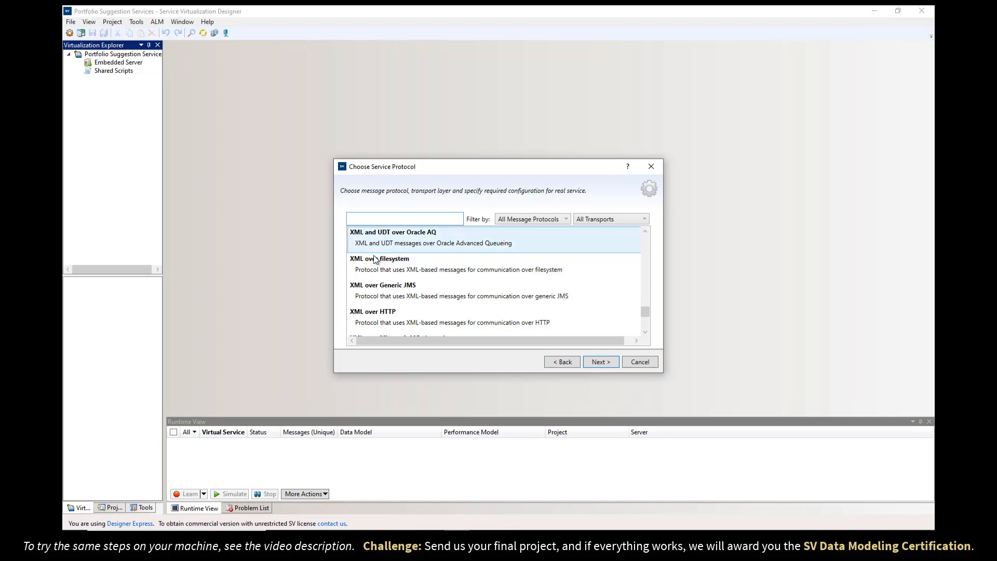
pyautogui.click(384, 285)
pyautogui.click(550, 219)
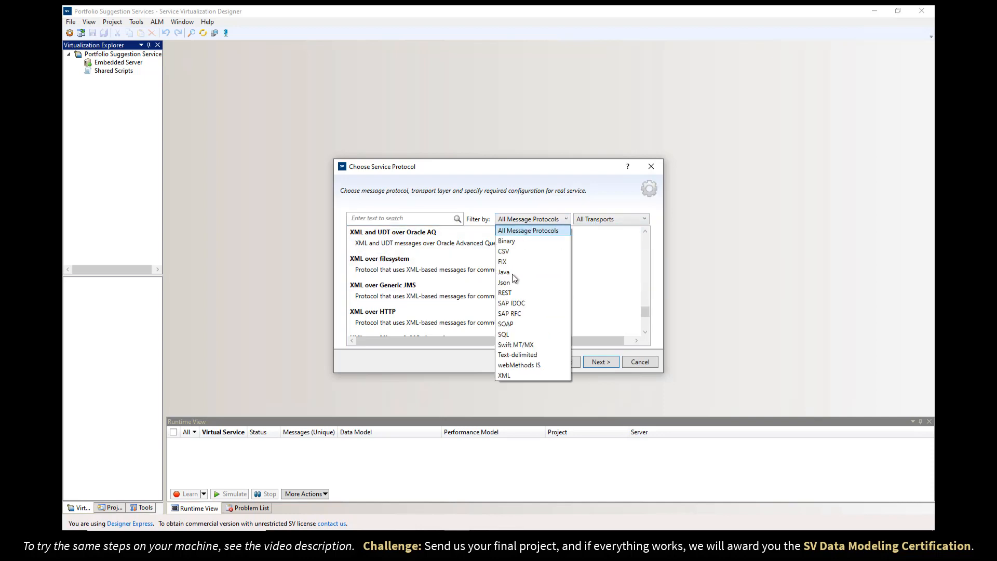
pyautogui.click(511, 373)
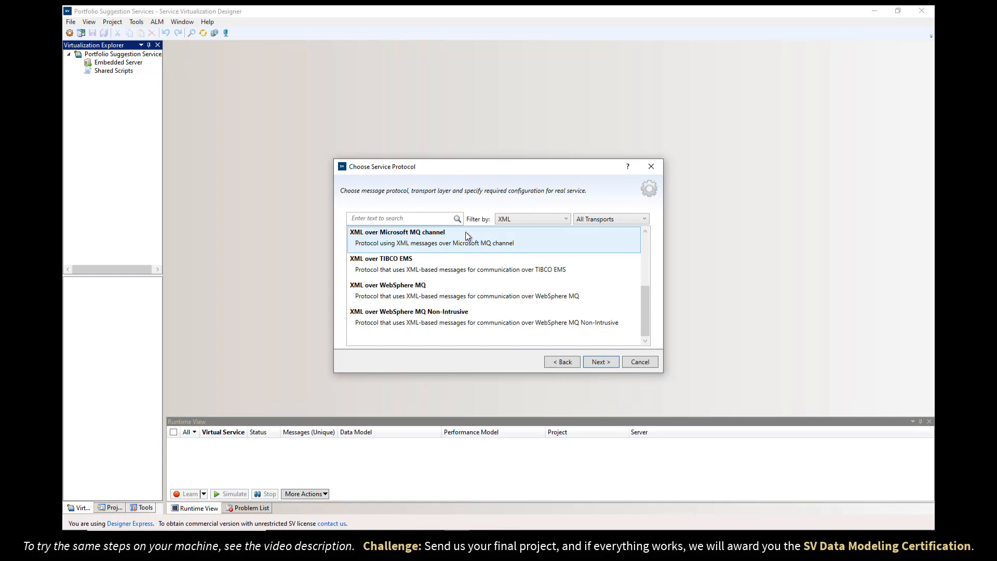
pyautogui.click(407, 266)
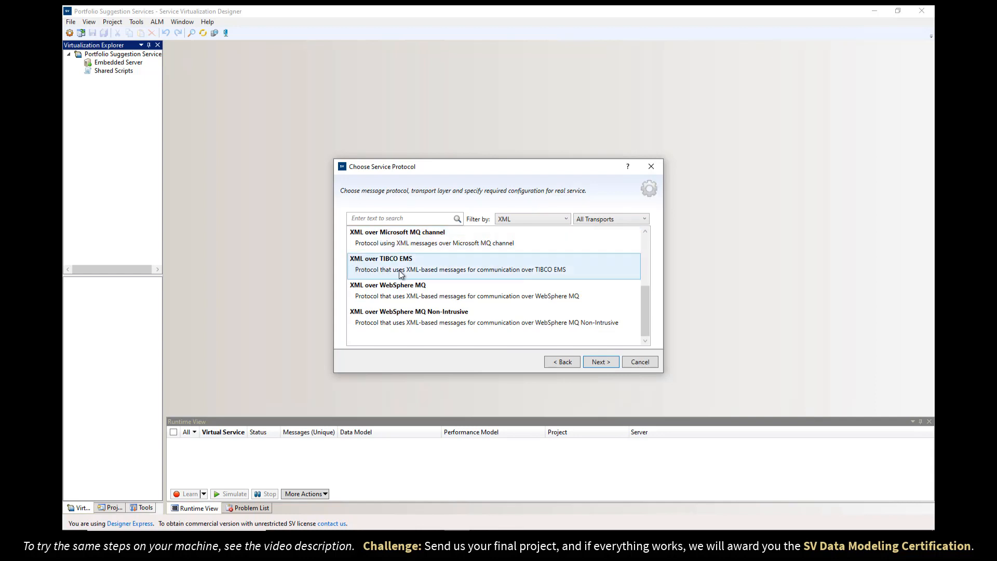
pyautogui.click(372, 301)
pyautogui.scroll(3, 501, 301)
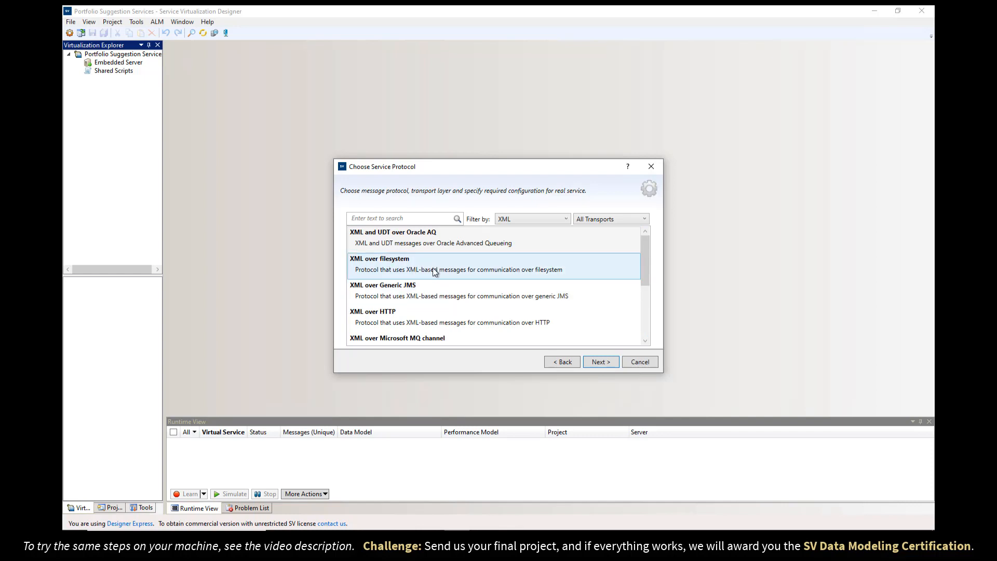
pyautogui.click(535, 218)
pyautogui.click(535, 228)
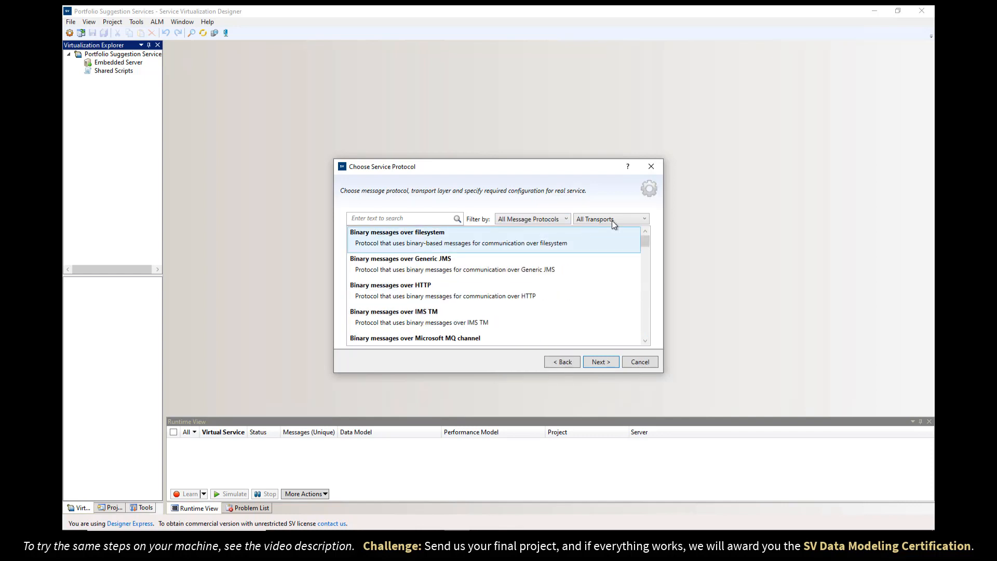
# Filter the protocols by the Filesystem transport, examine the message types offered, and restore All Transports.
pyautogui.click(637, 219)
pyautogui.click(602, 241)
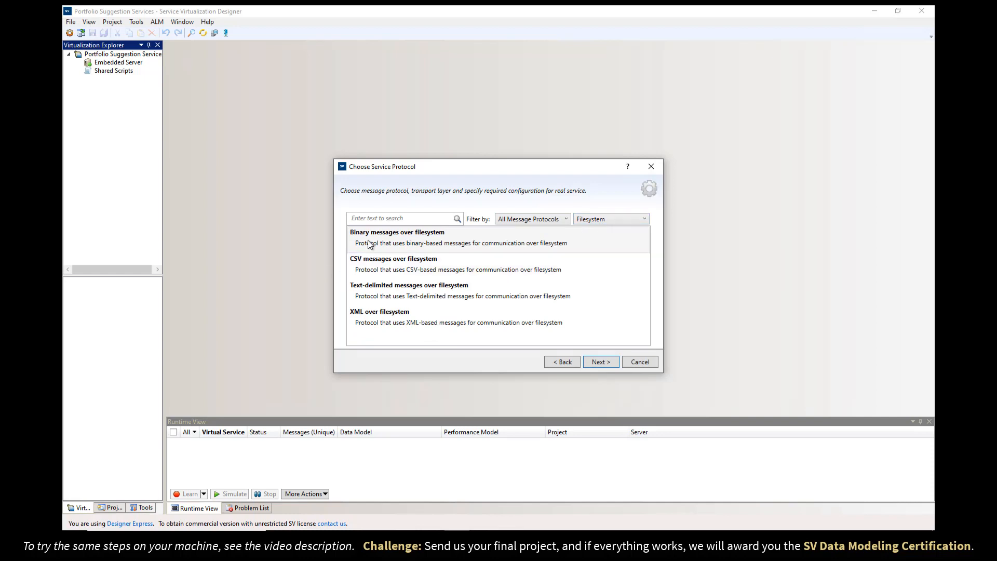
pyautogui.click(363, 259)
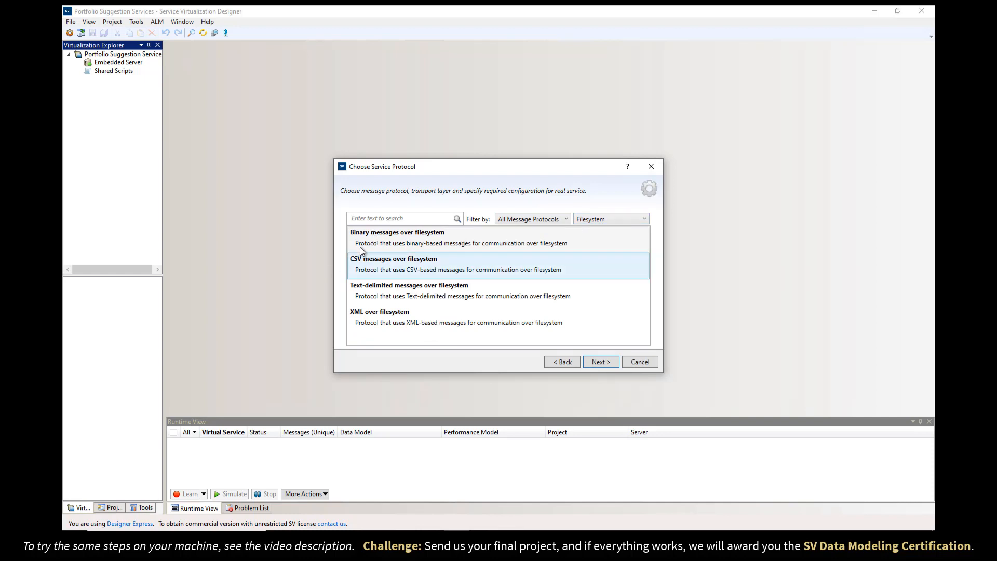
pyautogui.click(385, 312)
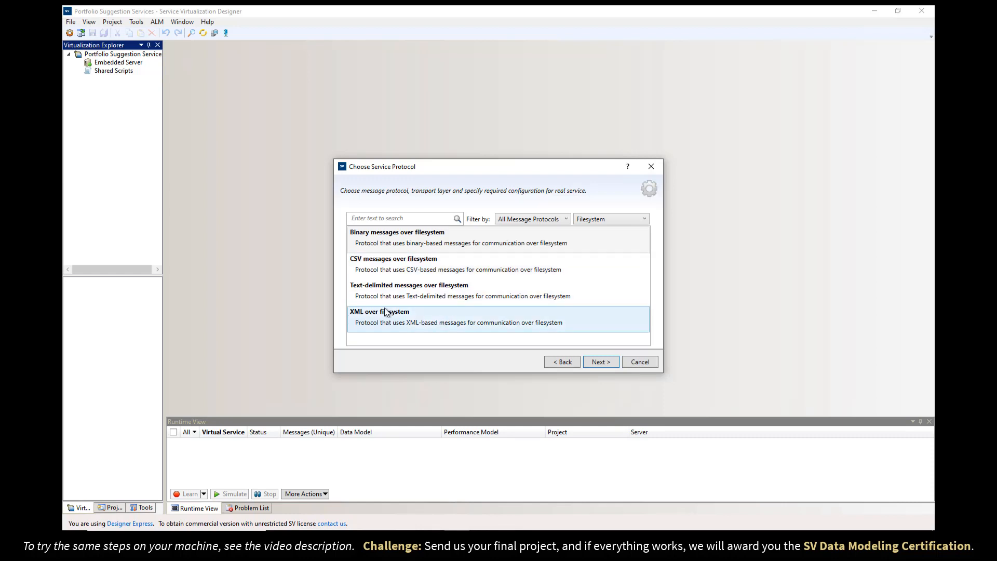
pyautogui.press('Up')
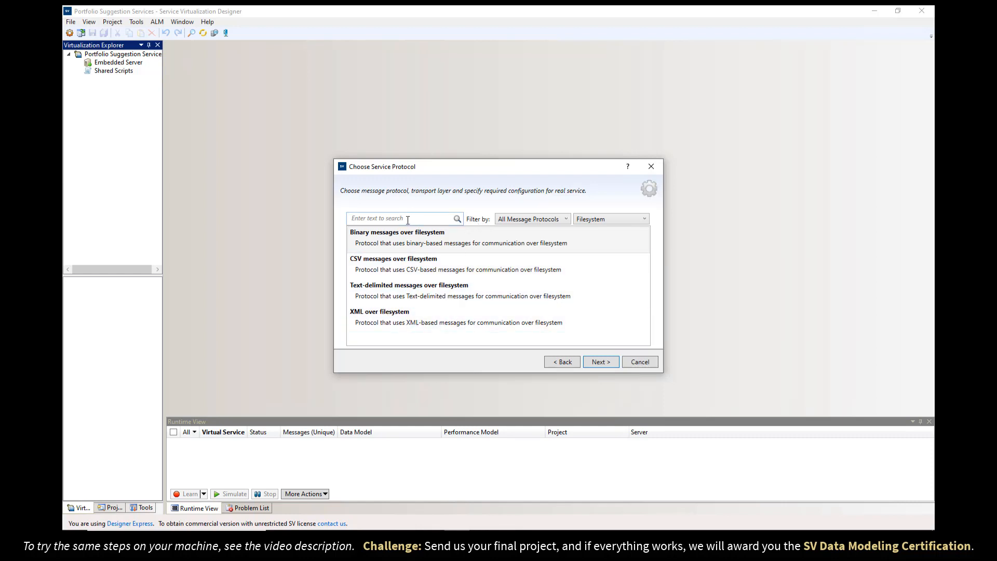
pyautogui.click(605, 221)
pyautogui.click(604, 230)
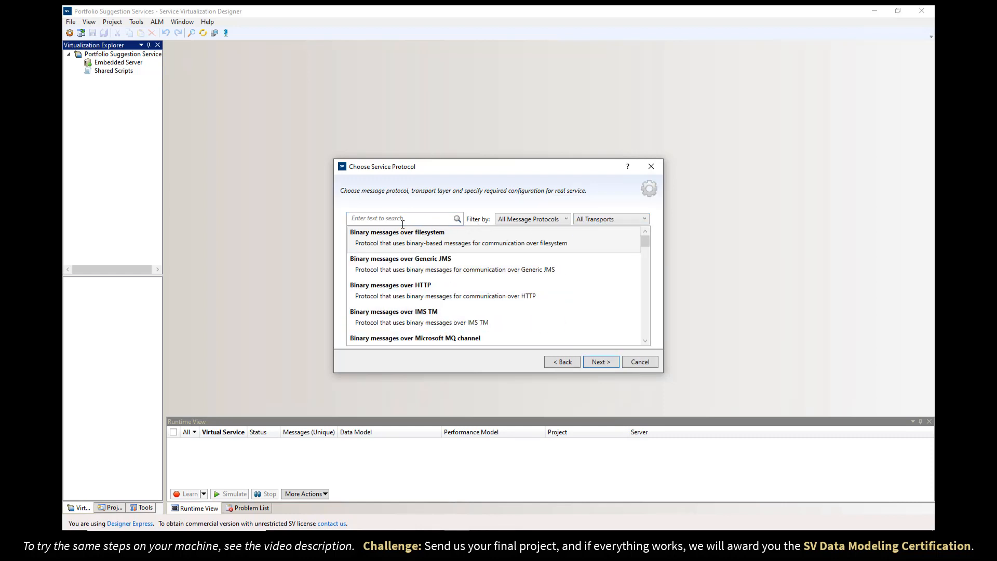
# Search the protocols for "rest", select REST and continue to the service properties.
pyautogui.click(402, 220)
pyautogui.write('rest')
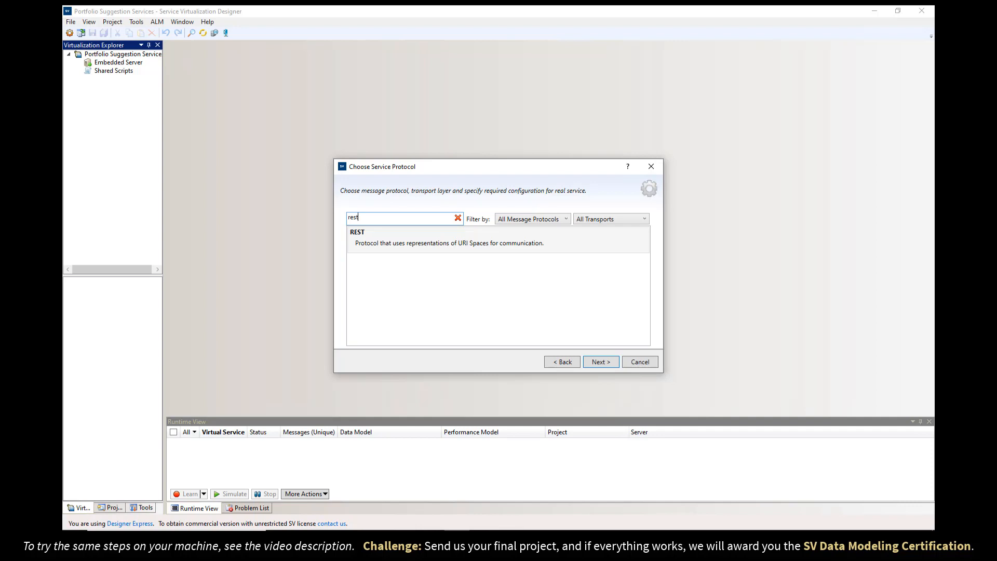
pyautogui.click(450, 242)
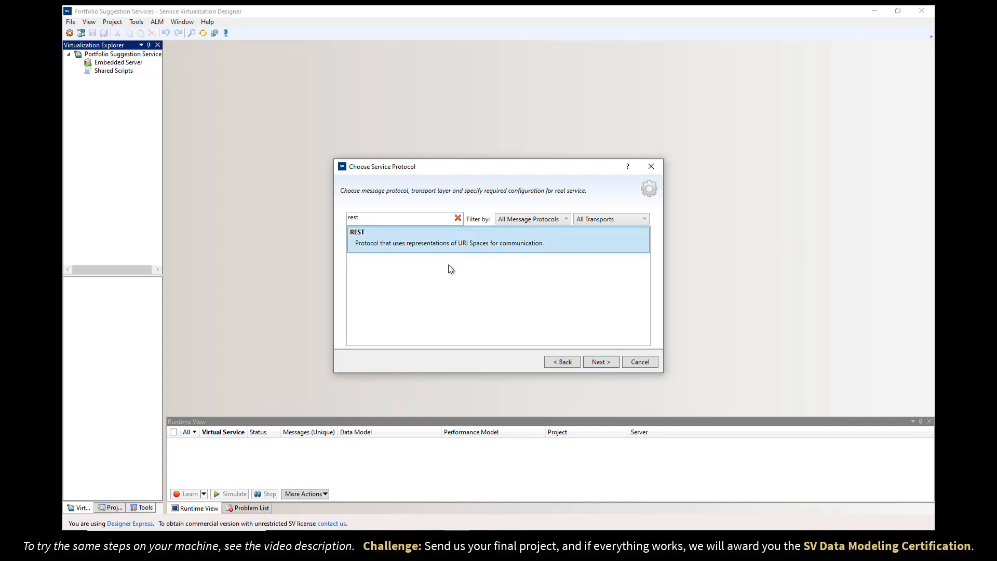
pyautogui.click(601, 364)
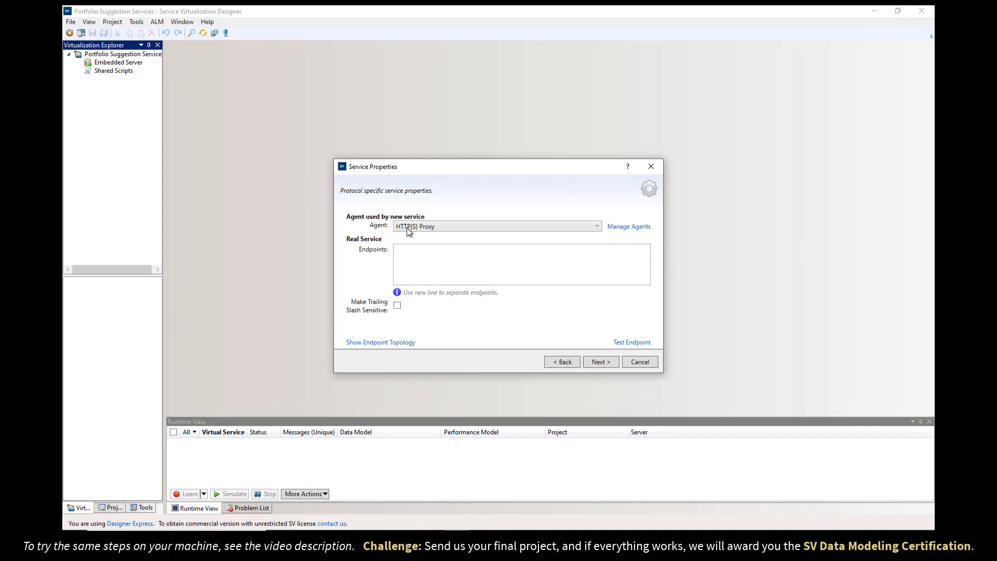
# Set the new service's agent to HTTPS Gateway and copy the path "suggestportfolio" from the hands-on PDF.
pyautogui.click(407, 228)
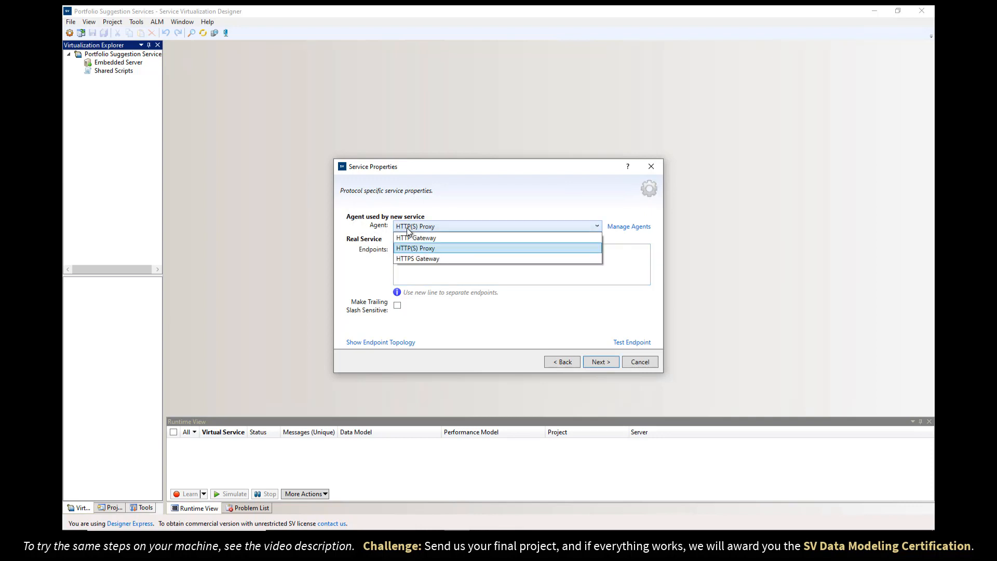
pyautogui.click(413, 261)
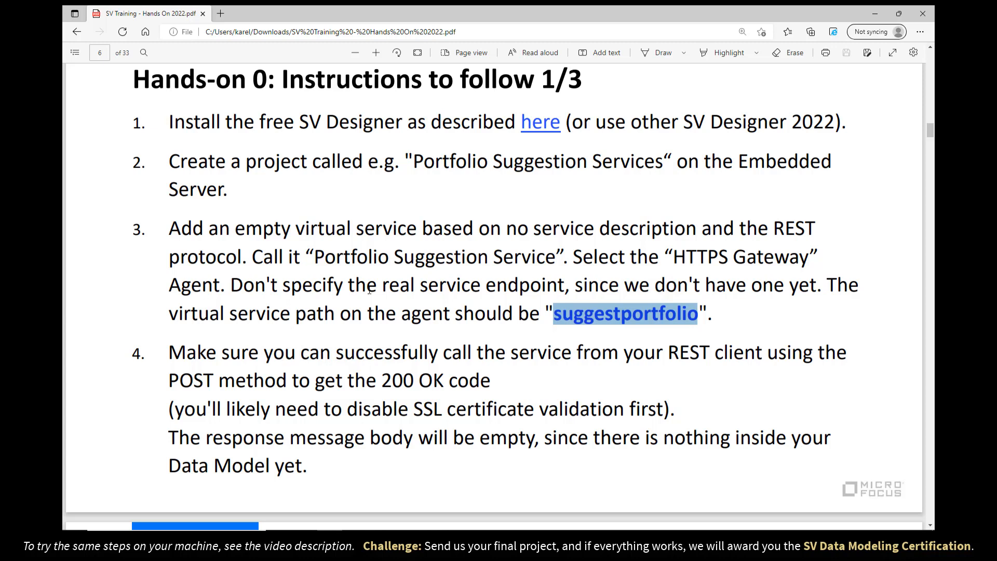
pyautogui.doubleClick(594, 307)
pyautogui.hotkey('ctrl', 'c')
pyautogui.click(457, 548)
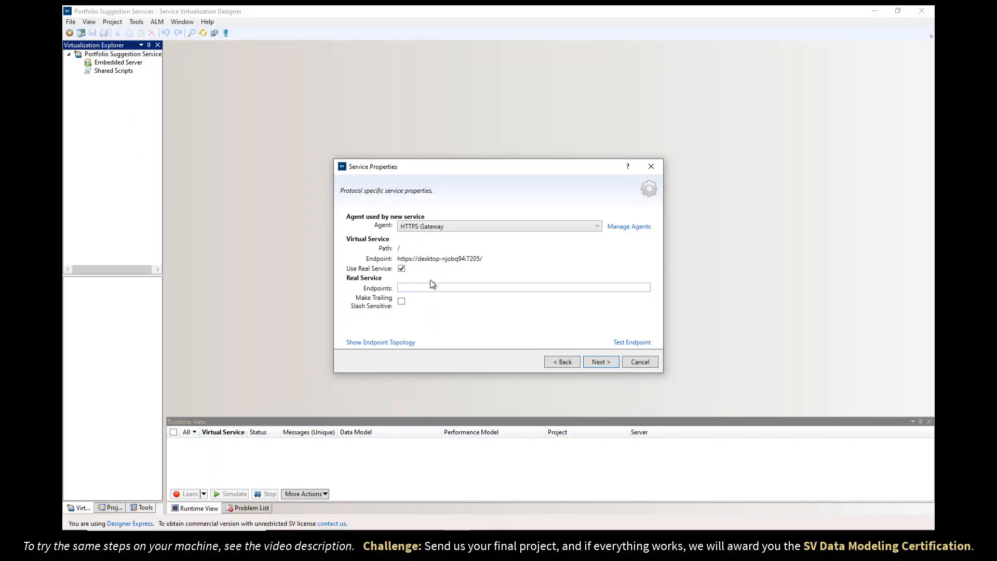
# Disable the use of a real service and set the virtual service path to suggestportfolio.
pyautogui.click(402, 269)
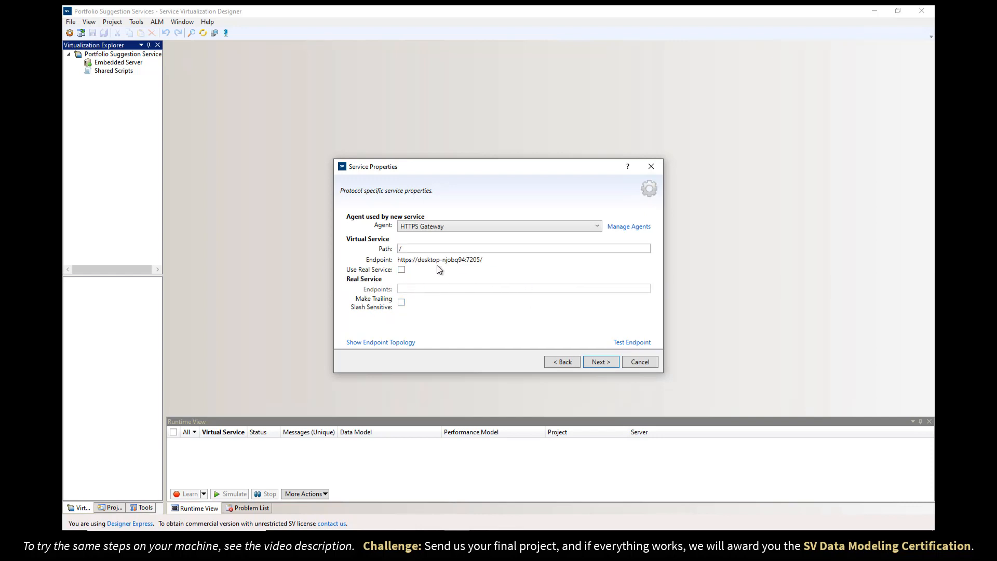
pyautogui.doubleClick(417, 248)
pyautogui.hotkey('ctrl', 'v')
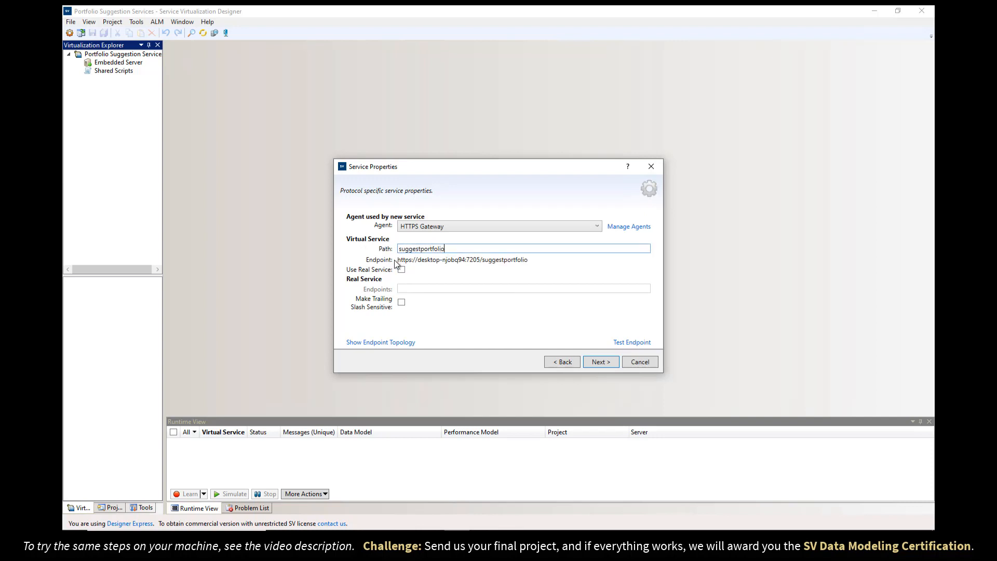
# Examine the parts of the virtual service's endpoint address: protocol, host, port and path.
pyautogui.moveTo(400, 260)
pyautogui.mouseDown()
pyautogui.moveTo(539, 260)
pyautogui.moveTo(398, 260)
pyautogui.mouseUp()
pyautogui.click(540, 260)
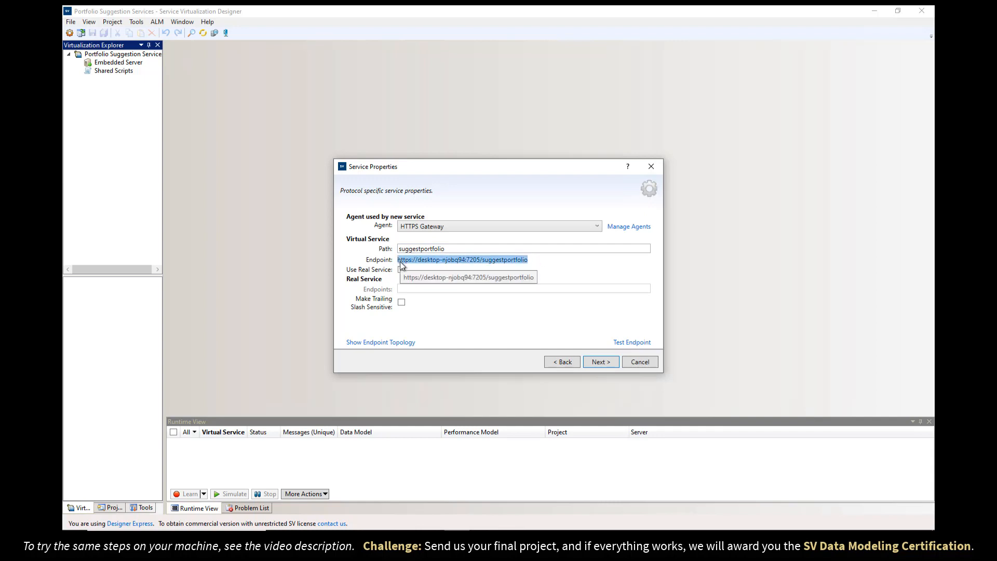
pyautogui.click(501, 261)
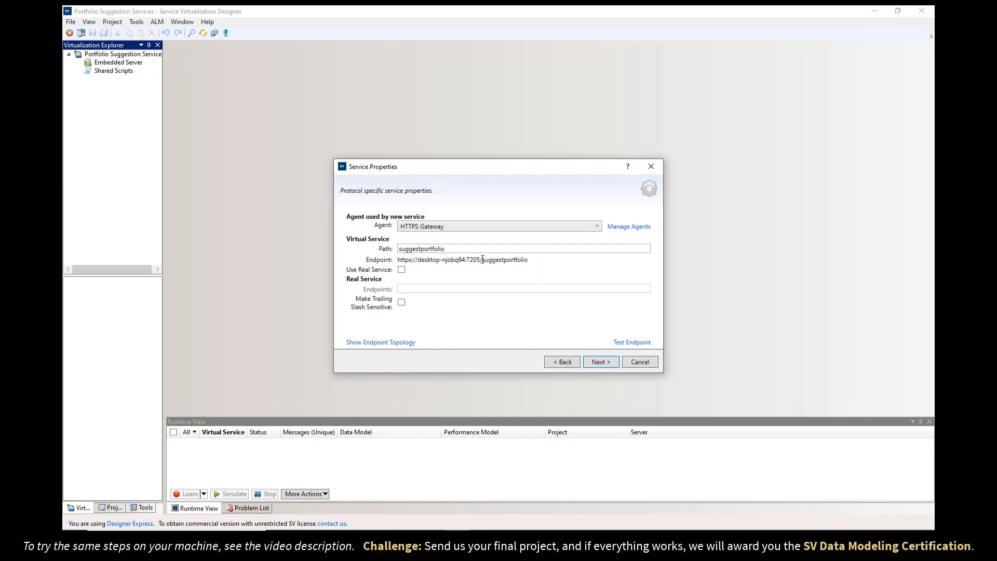
pyautogui.moveTo(480, 260); pyautogui.dragTo(395, 262)
pyautogui.click(461, 259)
pyautogui.moveTo(467, 261); pyautogui.dragTo(548, 264)
pyautogui.click(482, 262)
pyautogui.moveTo(445, 249); pyautogui.dragTo(528, 262)
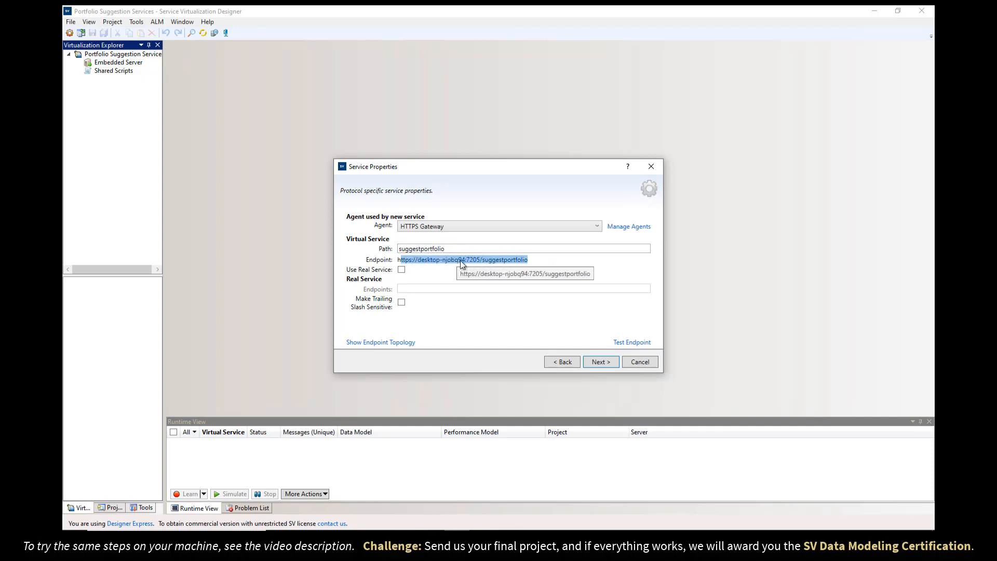
pyautogui.click(400, 261)
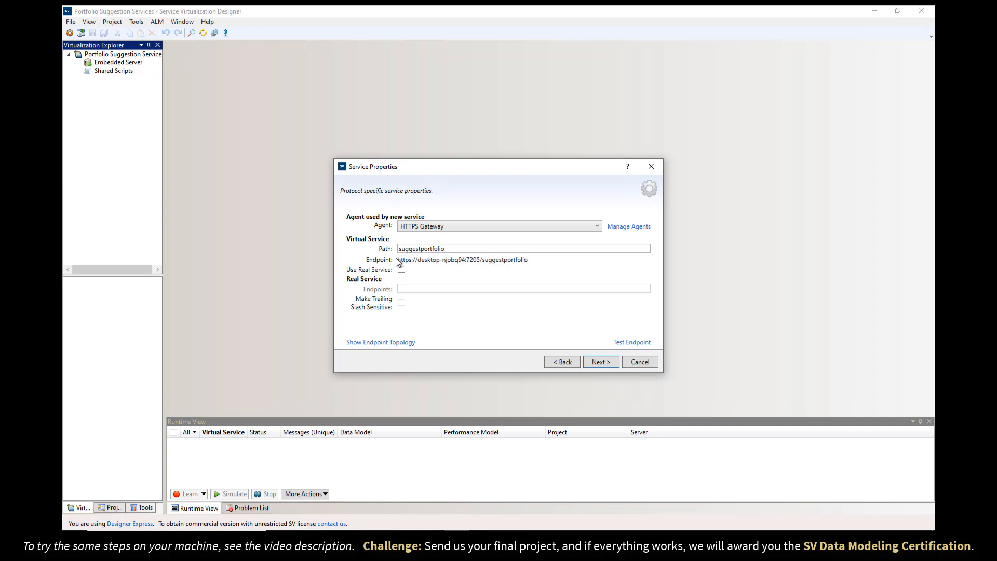
pyautogui.moveTo(401, 263); pyautogui.dragTo(532, 261)
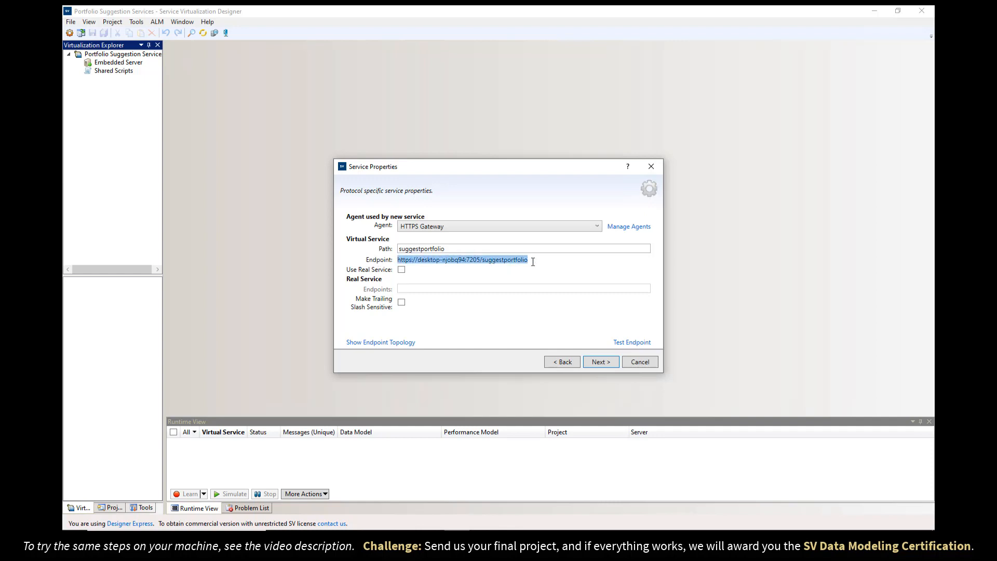
pyautogui.click(466, 259)
pyautogui.moveTo(466, 260); pyautogui.dragTo(481, 260)
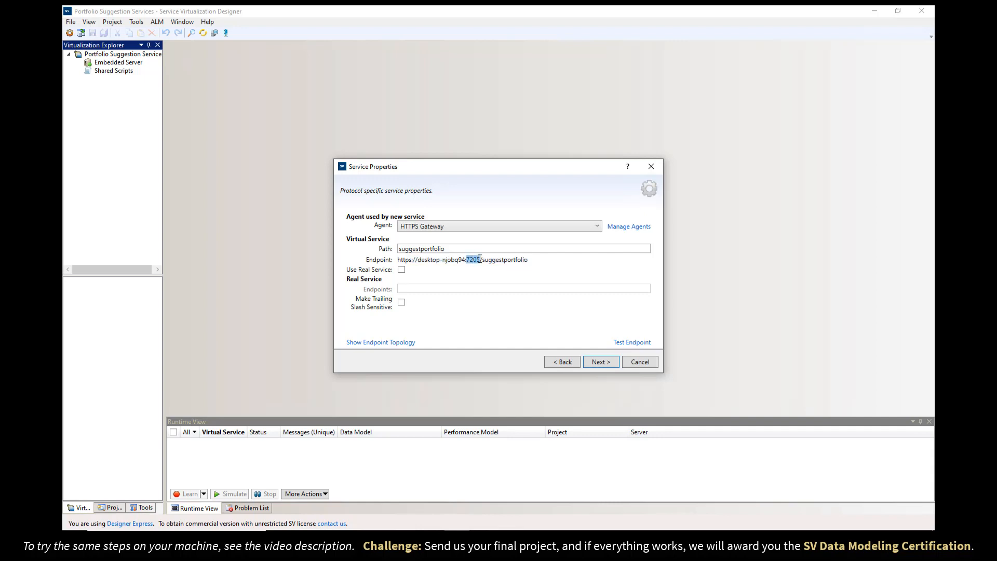
# Check the HTTPS Gateway agent's port configuration without changing it, and compare it with the endpoint's base address.
pyautogui.click(626, 231)
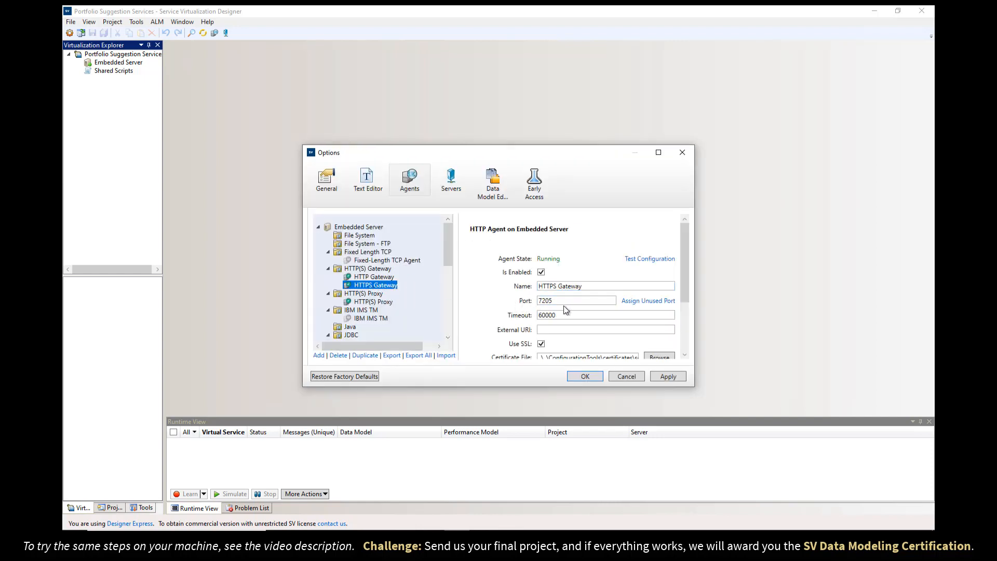
pyautogui.click(626, 376)
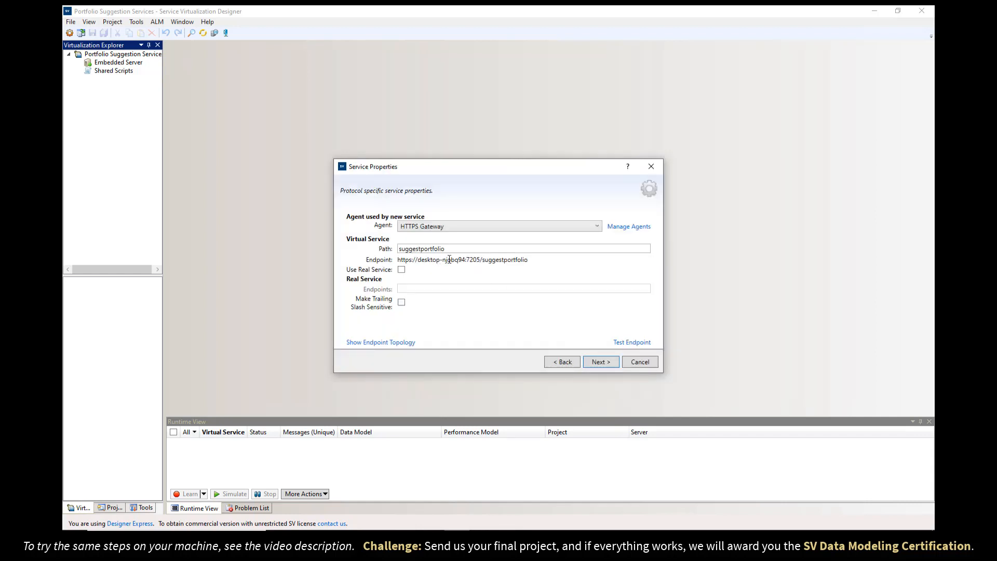
pyautogui.moveTo(398, 260); pyautogui.dragTo(480, 259)
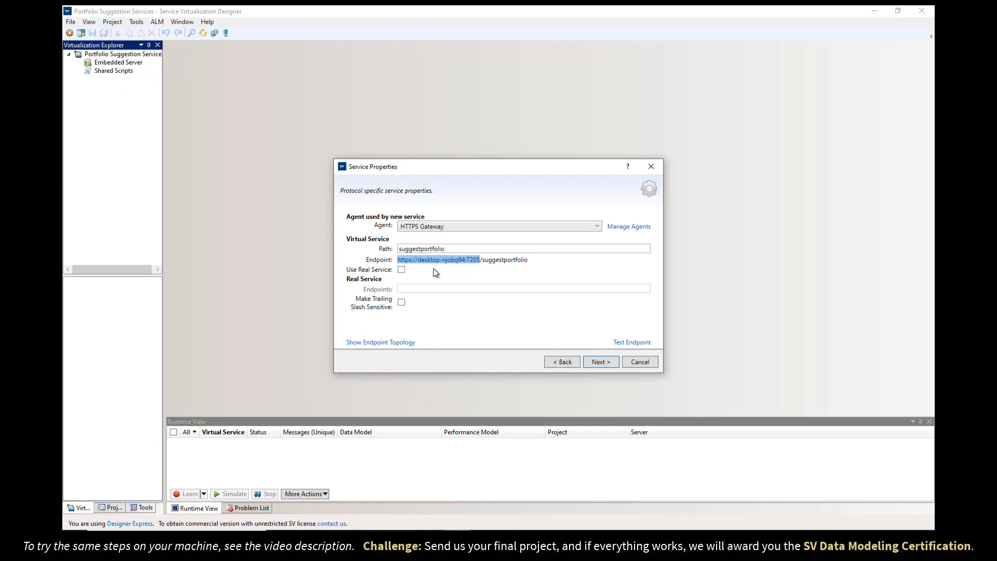
# Compare the virtual service's path with the path, host and port parts of its endpoint address.
pyautogui.click(480, 260)
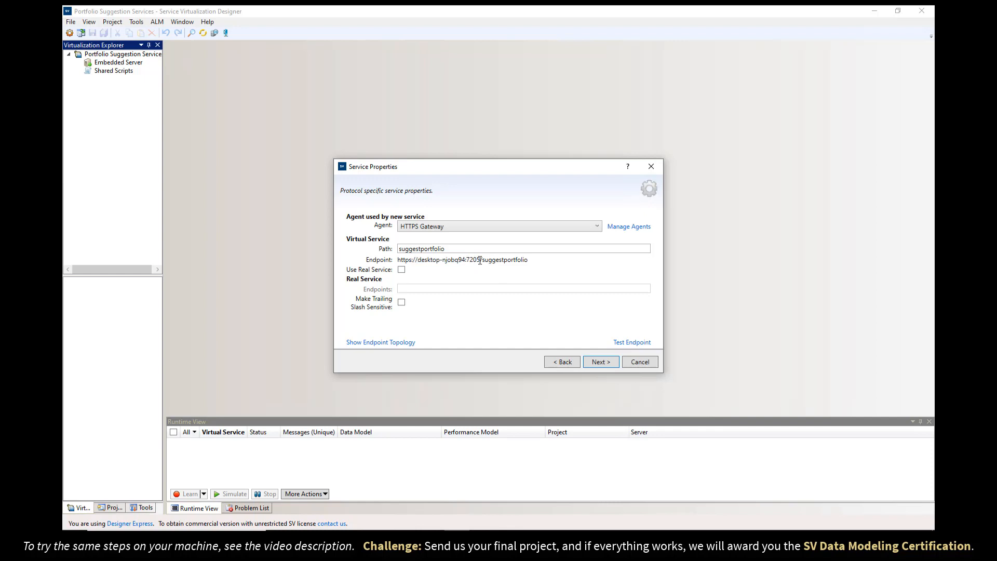
pyautogui.moveTo(480, 259); pyautogui.dragTo(540, 261)
pyautogui.moveTo(456, 248); pyautogui.dragTo(382, 249)
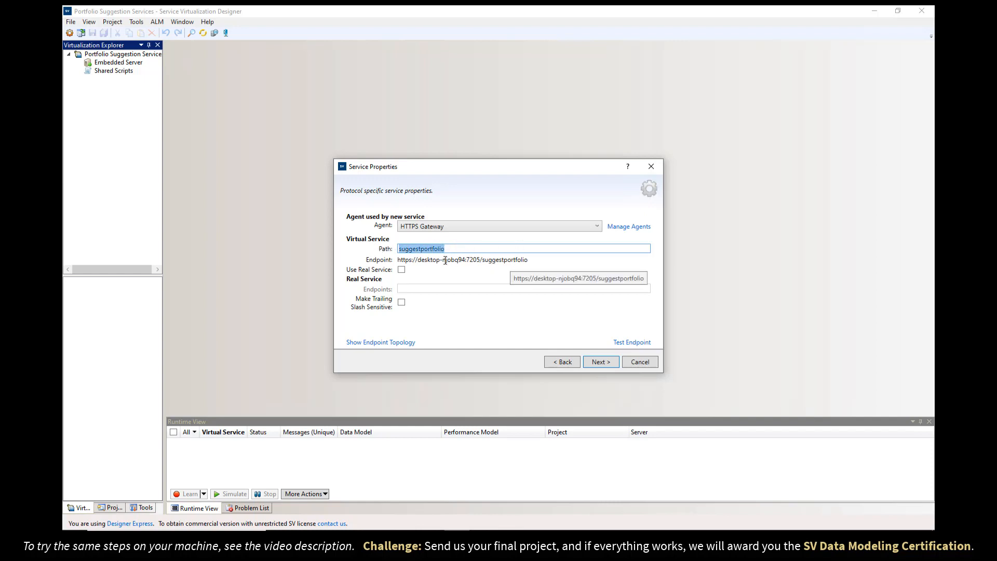
pyautogui.moveTo(420, 258); pyautogui.dragTo(475, 259)
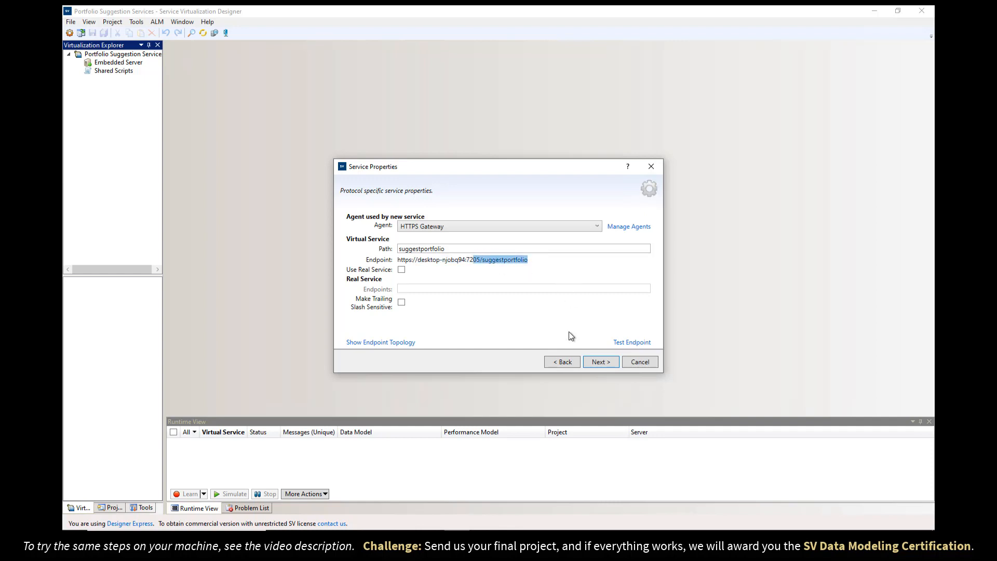
# Rename the virtual service to Portfolio Suggestion Service in the virtualization summary, copying the name from the hands-on PDF, and save the change.
pyautogui.click(595, 362)
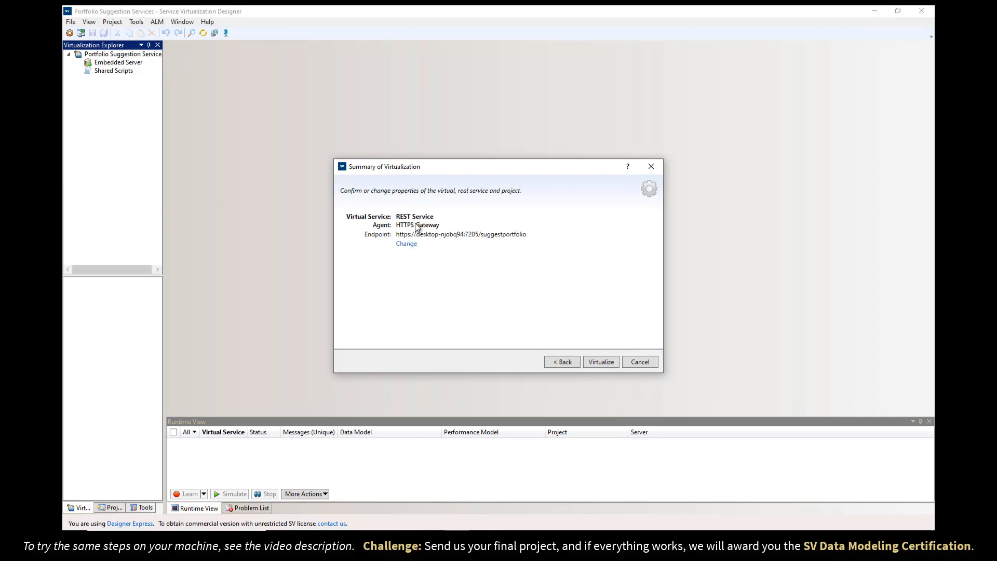
pyautogui.click(410, 244)
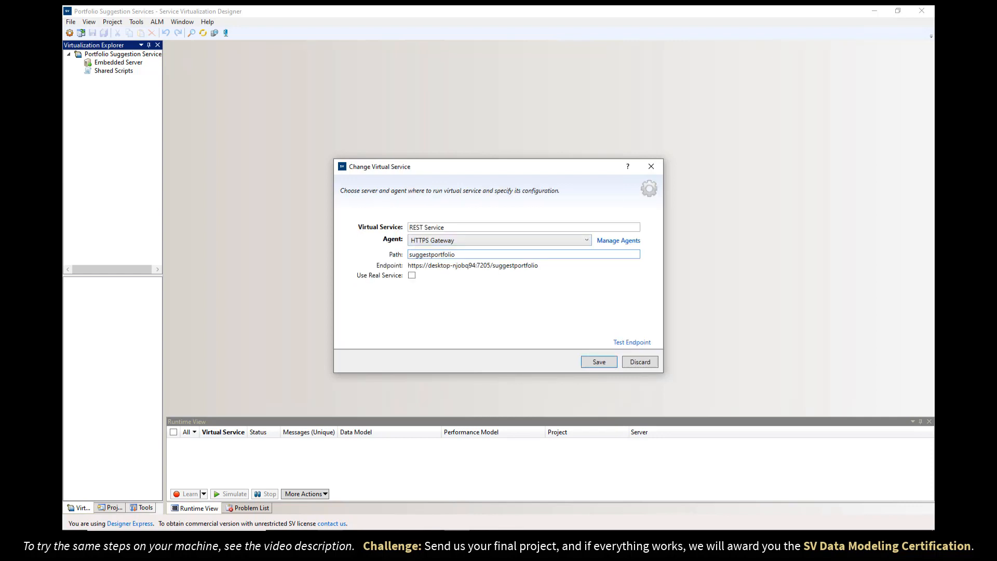
pyautogui.hotkey('alt', 'Tab')
pyautogui.moveTo(314, 257); pyautogui.dragTo(549, 259)
pyautogui.hotkey('ctrl', 'c')
pyautogui.hotkey('alt', 'Tab')
pyautogui.moveTo(447, 228); pyautogui.dragTo(374, 230)
pyautogui.hotkey('ctrl', 'v')
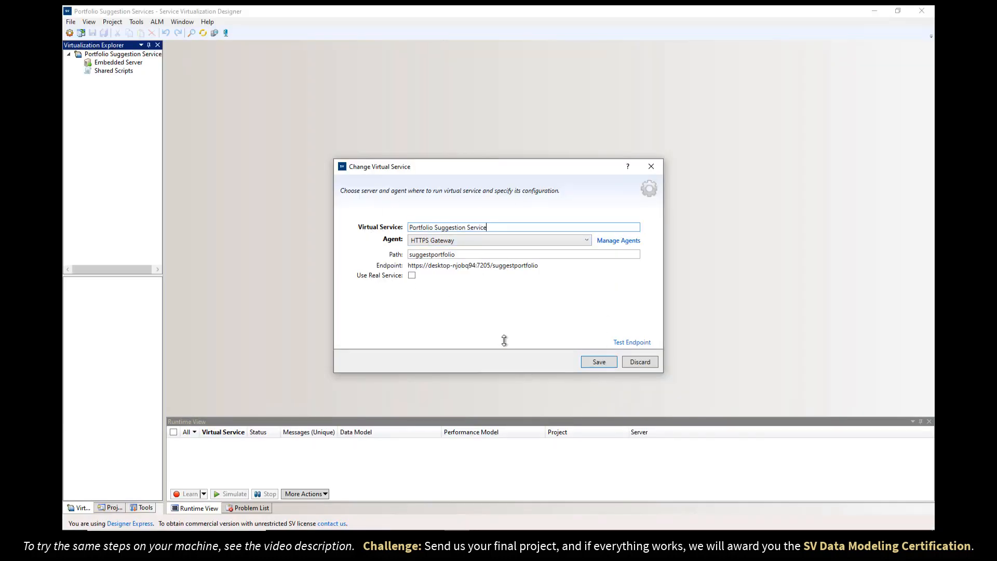
pyautogui.click(597, 365)
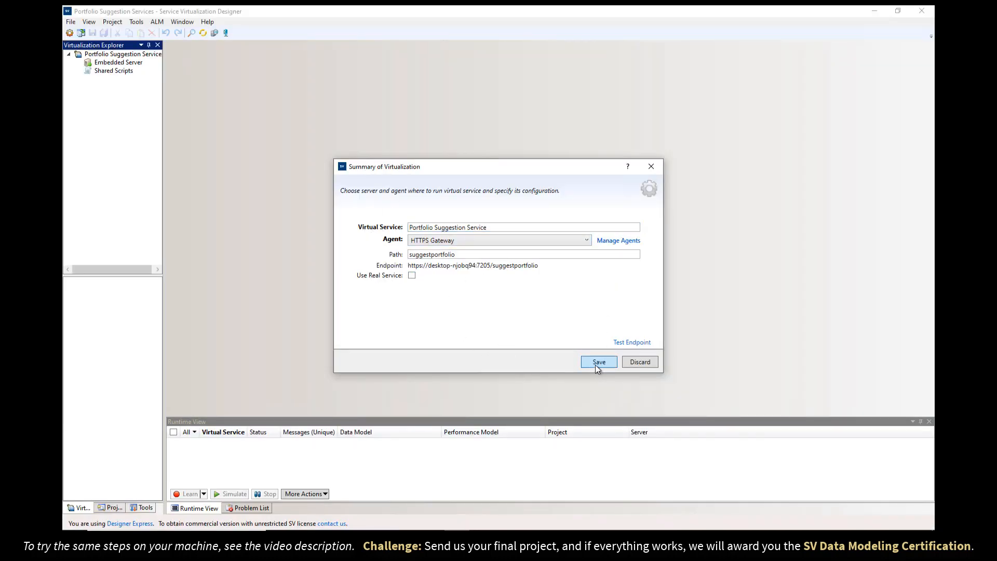
# Virtualize Portfolio Suggestion Service without real service settings and dismiss the client reconfiguration instructions.
pyautogui.click(601, 362)
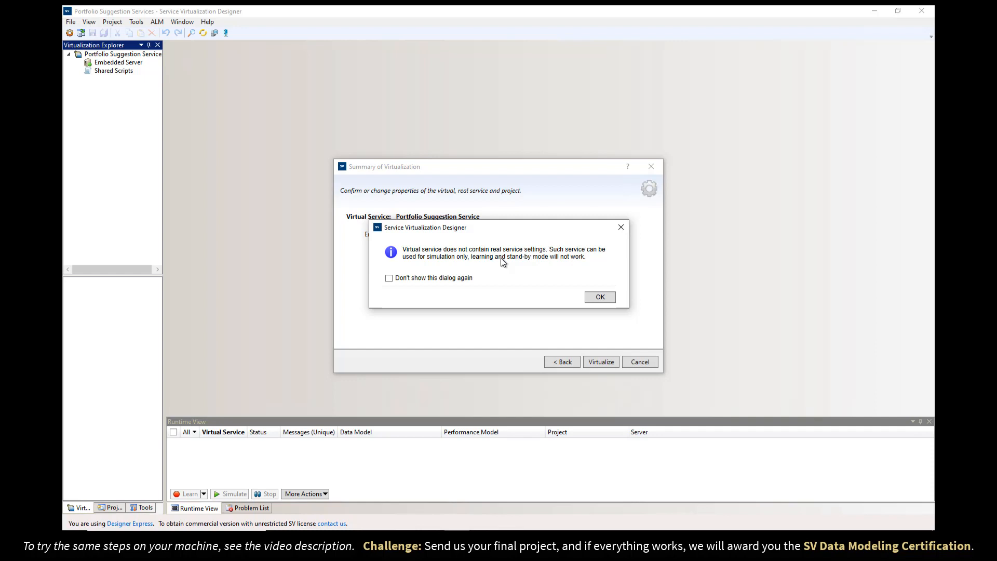
pyautogui.click(601, 298)
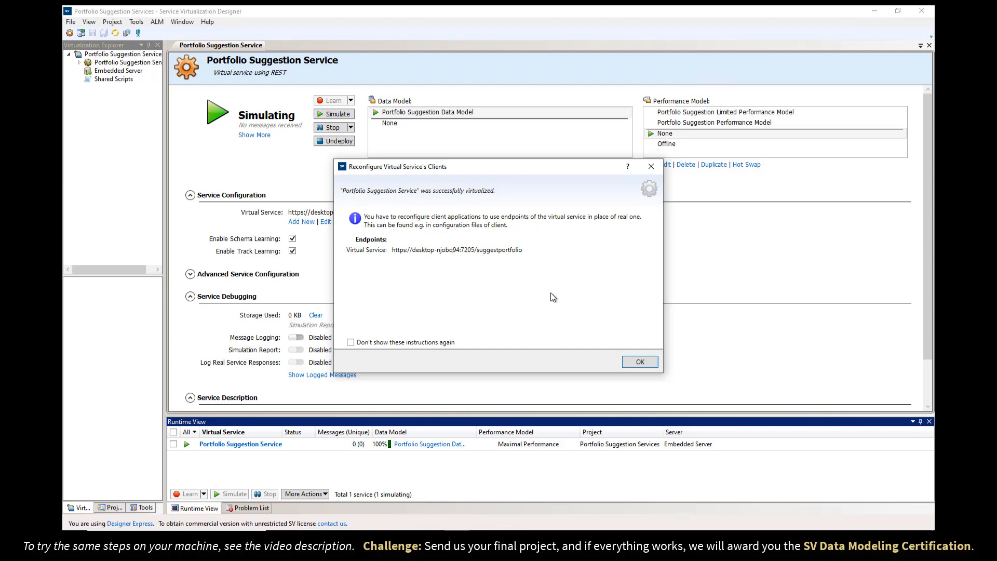
pyautogui.click(641, 362)
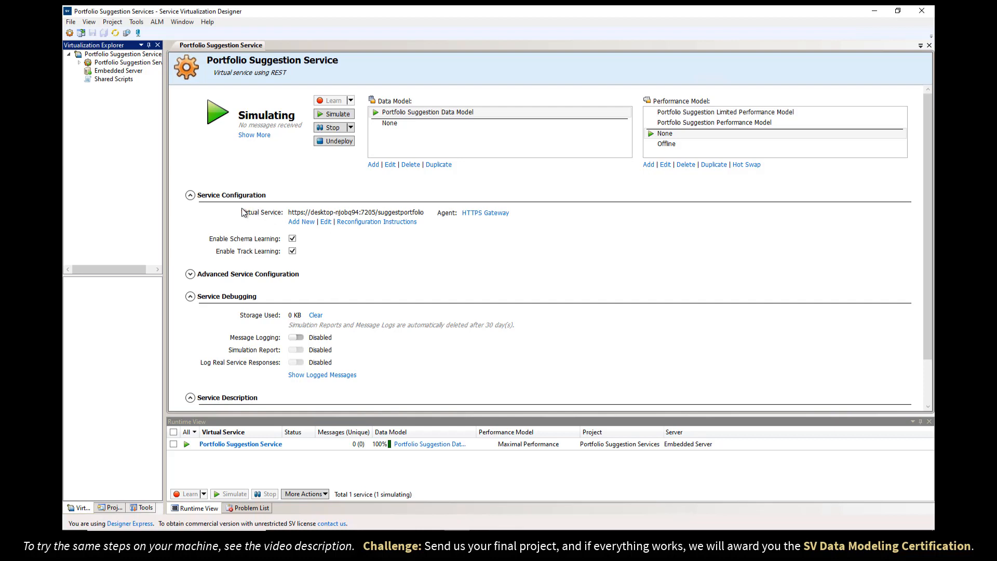
pyautogui.click(266, 214)
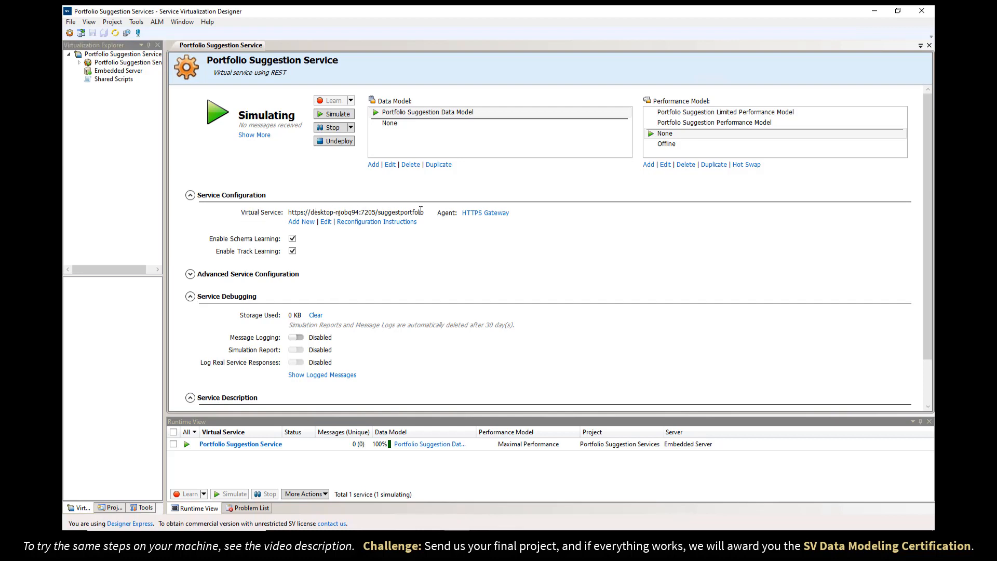